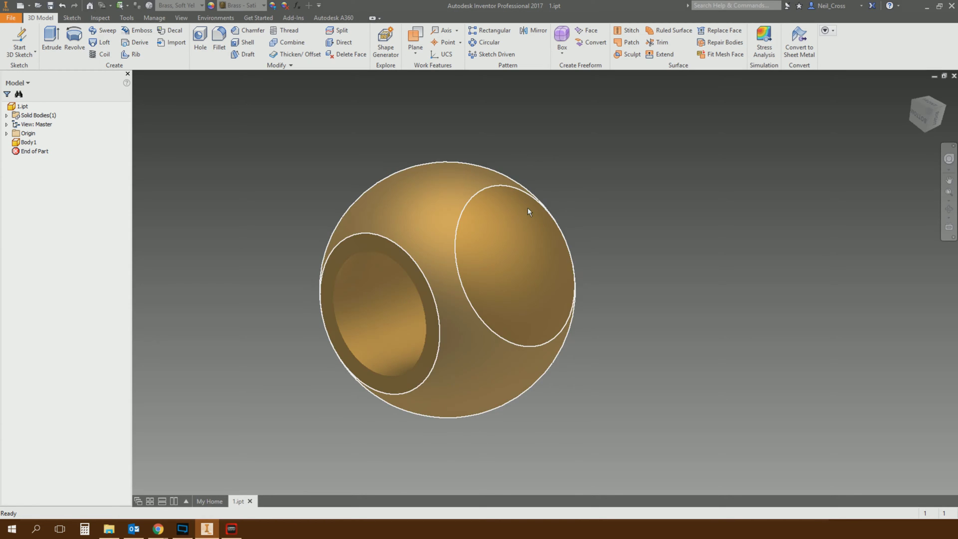
# Start a 3D sketch and draw a seven-point curve on the ball's spherical outer face, winding around it between the two bore openings
pyautogui.click(18, 36)
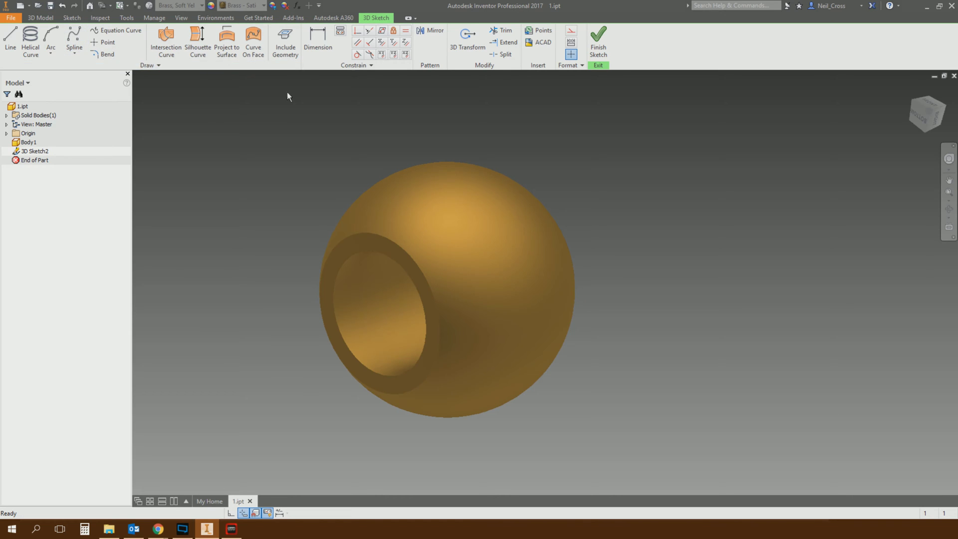
pyautogui.click(254, 40)
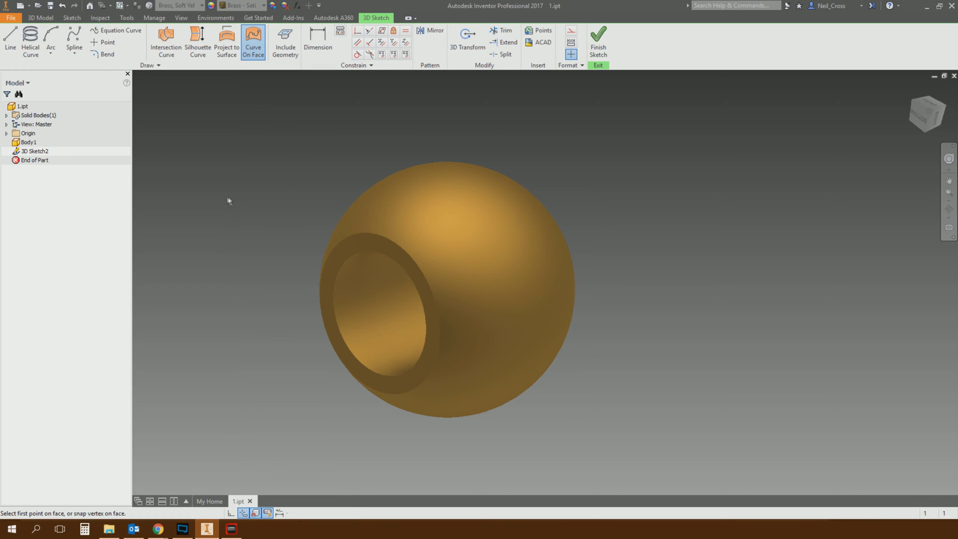
pyautogui.click(386, 212)
pyautogui.click(430, 241)
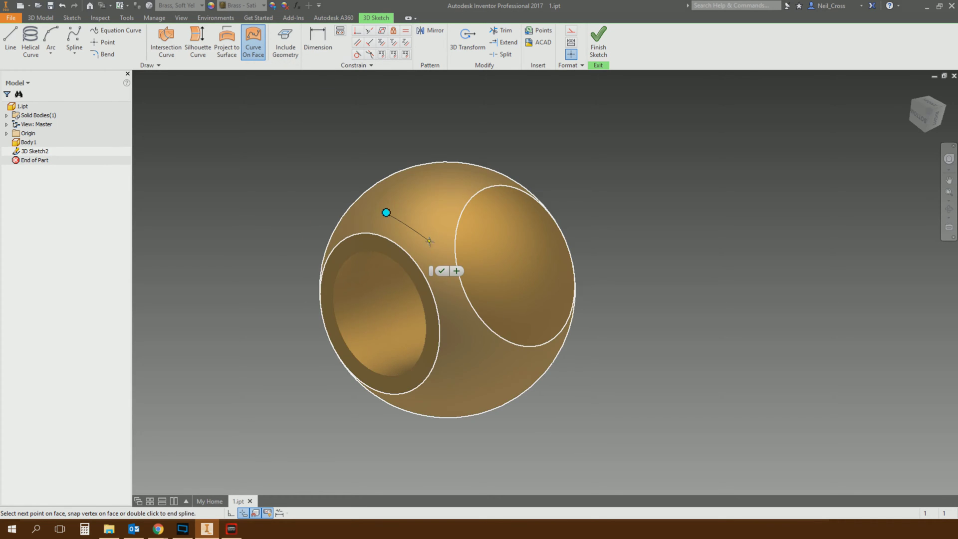
pyautogui.click(471, 367)
pyautogui.keyDown('shift'); pyautogui.moveTo(471, 367); pyautogui.dragTo(554, 393, button='middle'); pyautogui.keyUp('shift')
pyautogui.click(555, 393)
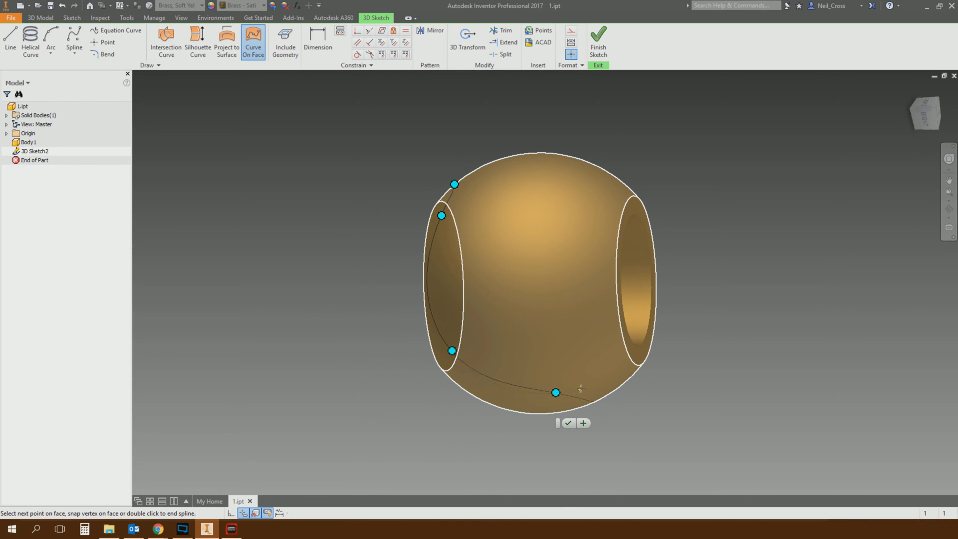
pyautogui.click(601, 365)
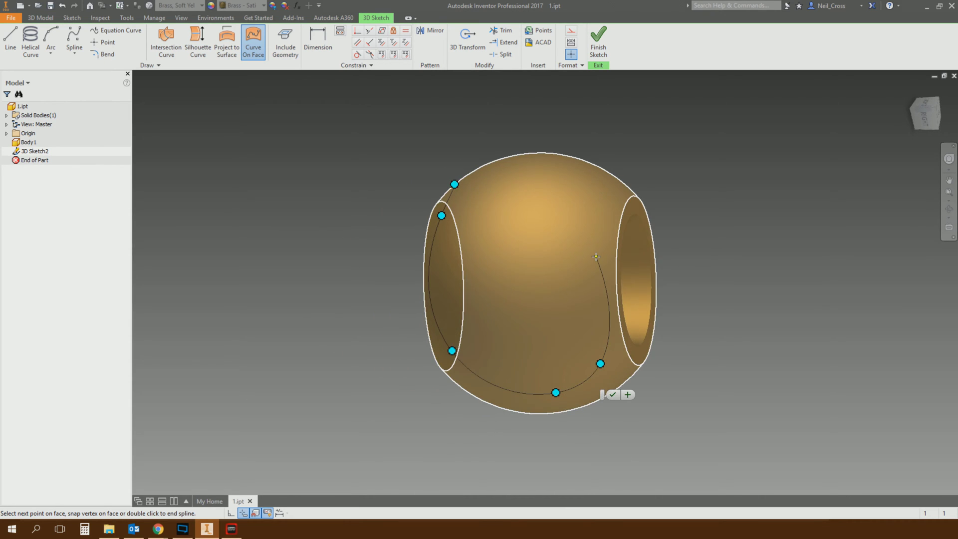
pyautogui.click(596, 256)
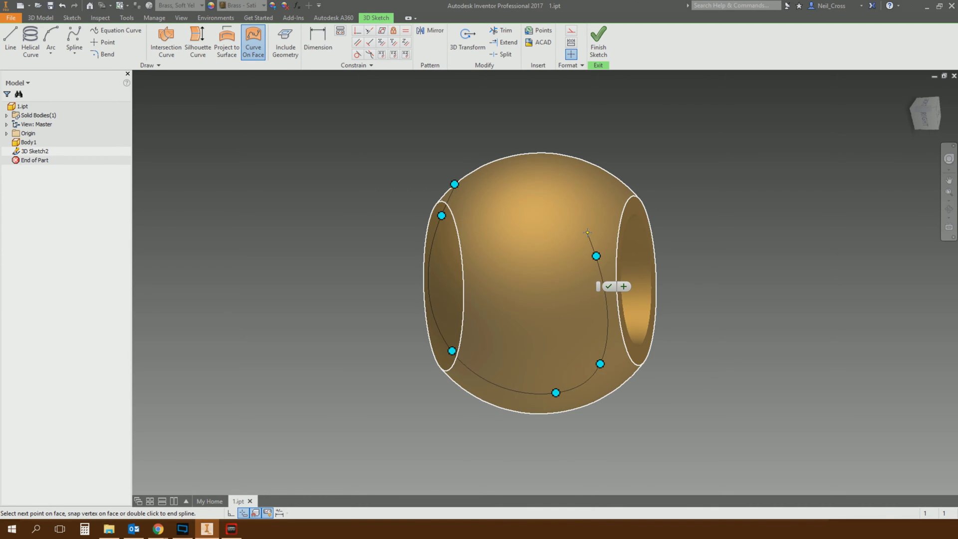
pyautogui.click(591, 202)
pyautogui.rightClick(628, 148)
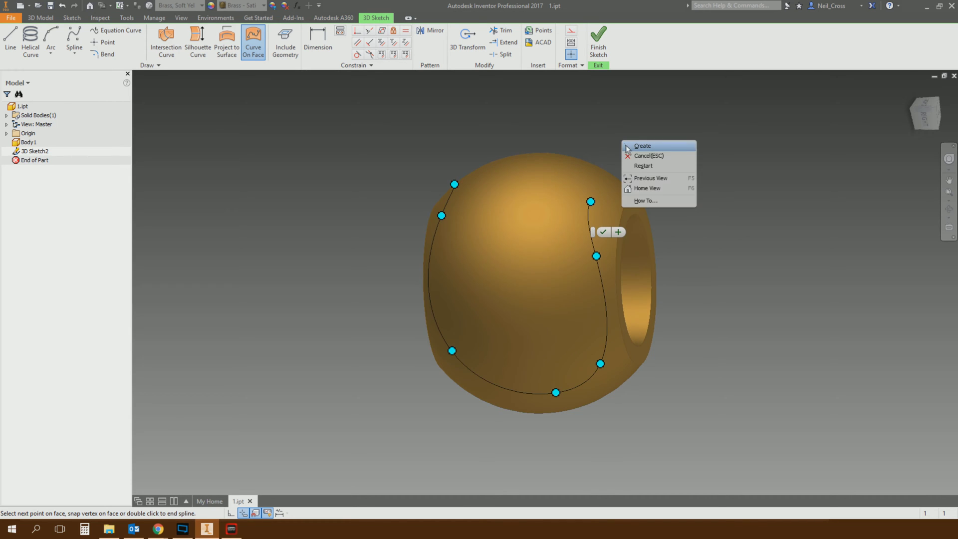
pyautogui.click(629, 147)
# Place ten sketch points along the face curve, including one on its end point, and finish the 3D sketch
pyautogui.press('F6')
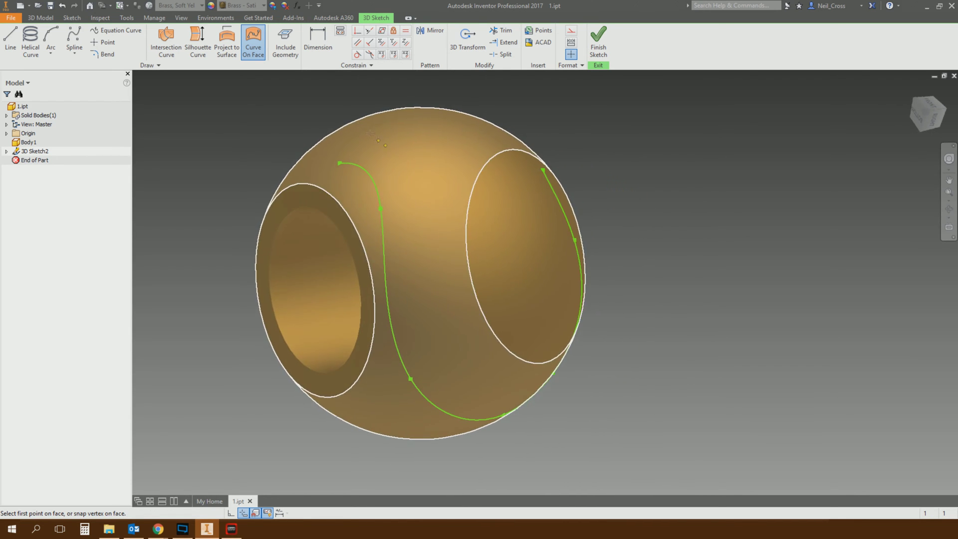
pyautogui.click(97, 45)
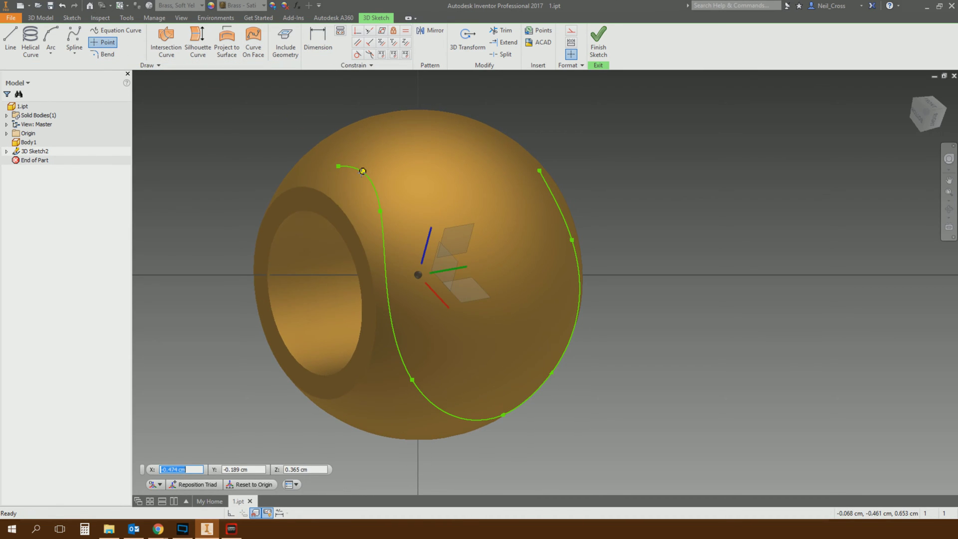
pyautogui.click(384, 243)
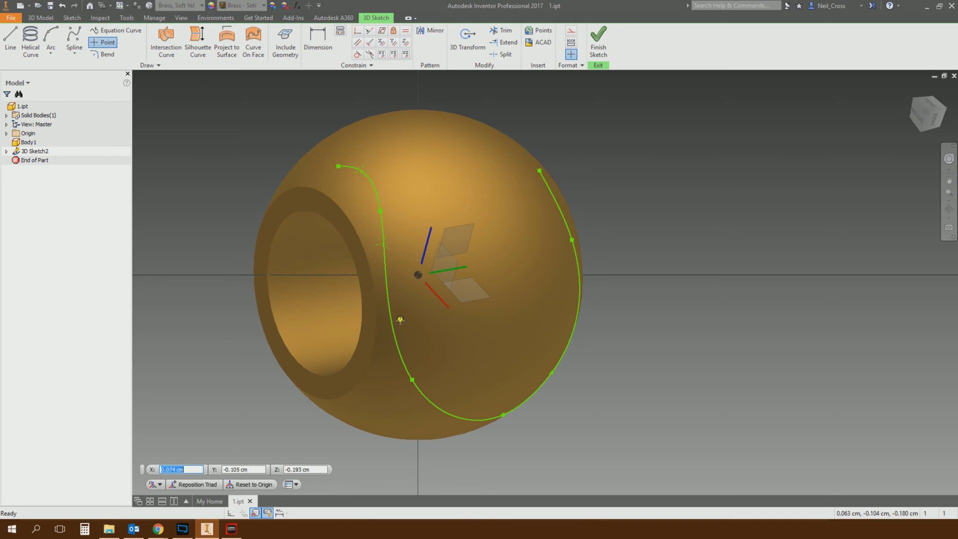
pyautogui.click(393, 332)
pyautogui.moveTo(422, 375)
pyautogui.keyDown('shift'); pyautogui.mouseDown(button='middle')
pyautogui.moveTo(434, 419)
pyautogui.moveTo(423, 420)
pyautogui.moveTo(399, 363)
pyautogui.moveTo(484, 383)
pyautogui.moveTo(473, 394)
pyautogui.moveTo(473, 381)
pyautogui.mouseUp(button='middle'); pyautogui.keyUp('shift')
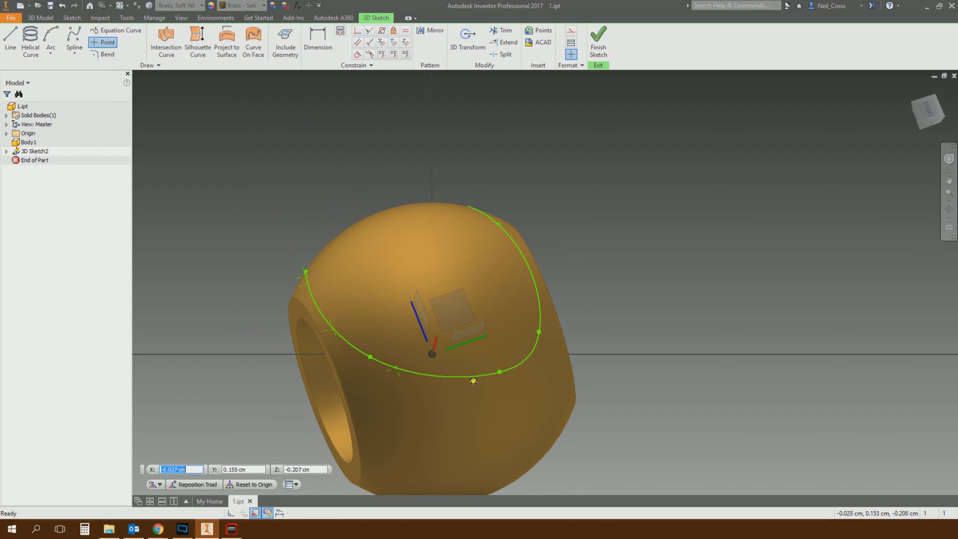
pyautogui.keyDown('shift'); pyautogui.moveTo(542, 350); pyautogui.dragTo(511, 354, button='middle'); pyautogui.keyUp('shift')
pyautogui.click(504, 341)
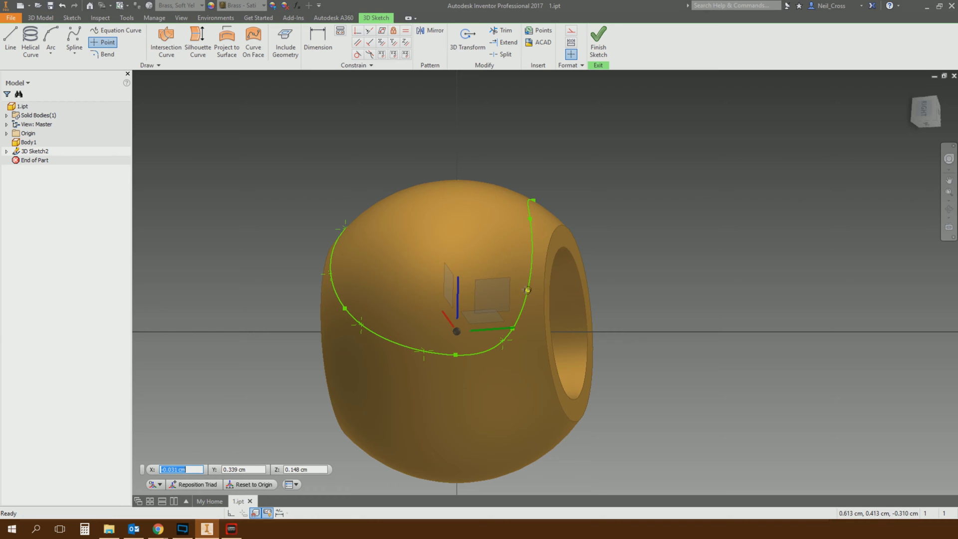
pyautogui.keyDown('shift'); pyautogui.moveTo(529, 286); pyautogui.dragTo(454, 242, button='middle'); pyautogui.keyUp('shift')
pyautogui.click(509, 258)
pyautogui.click(547, 209)
pyautogui.keyDown('shift'); pyautogui.moveTo(389, 326); pyautogui.dragTo(413, 364, button='middle'); pyautogui.keyUp('shift')
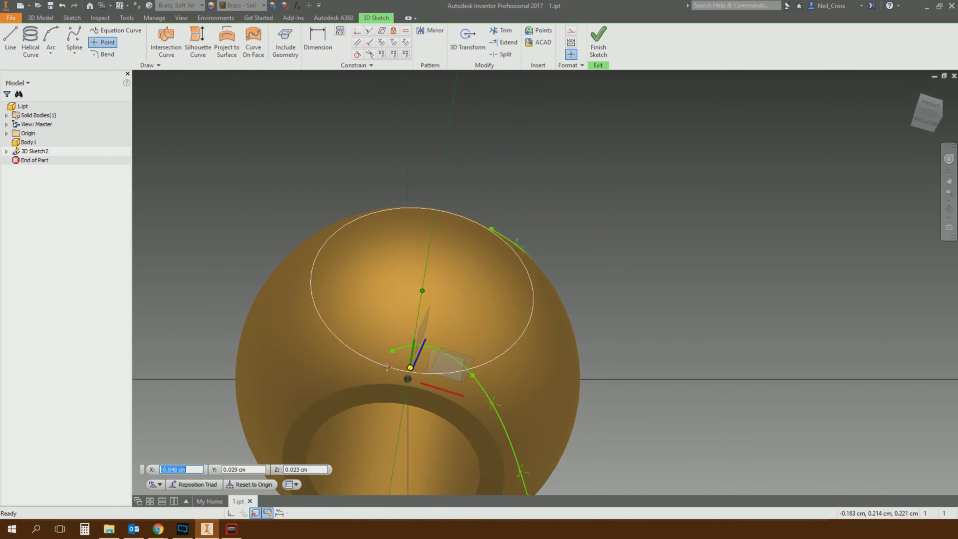
pyautogui.scroll(3, 383, 350)
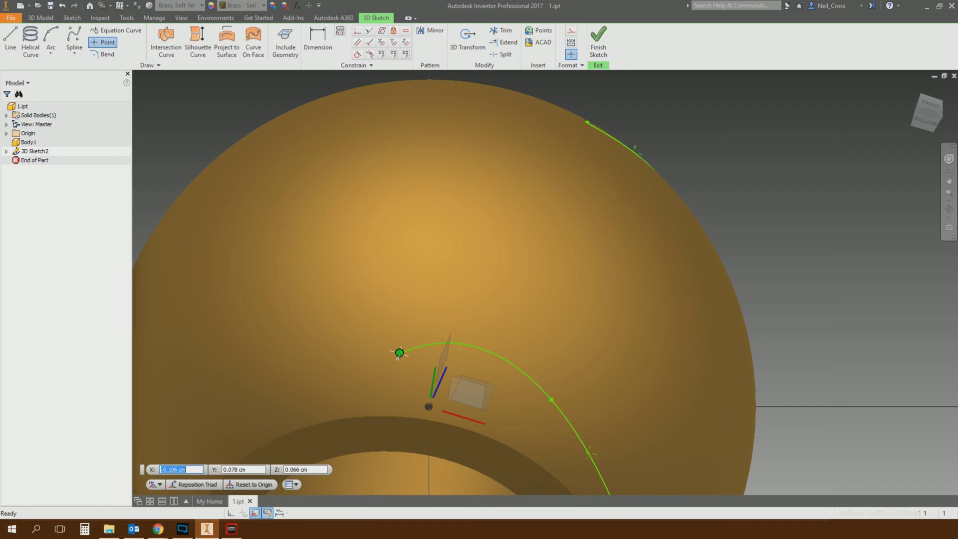
pyautogui.press('Escape')
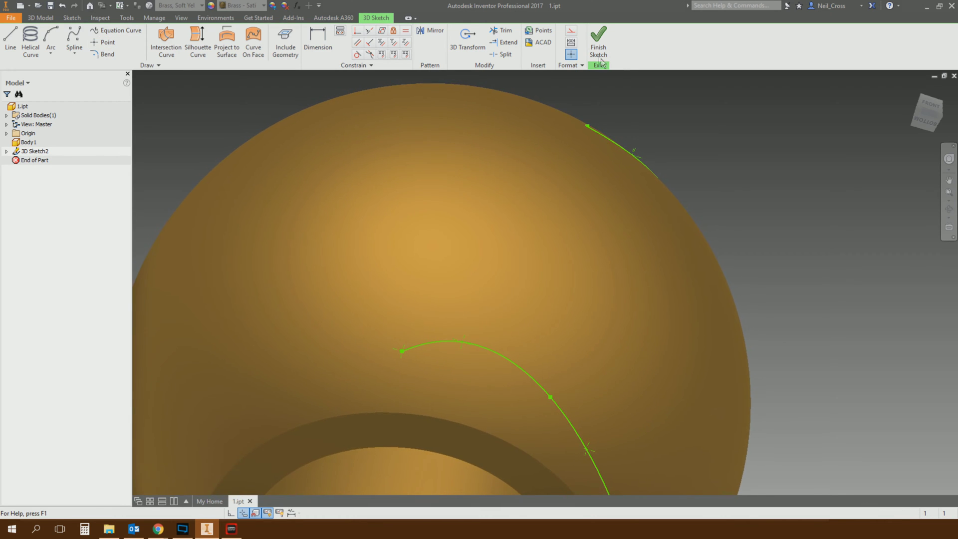
pyautogui.click(598, 40)
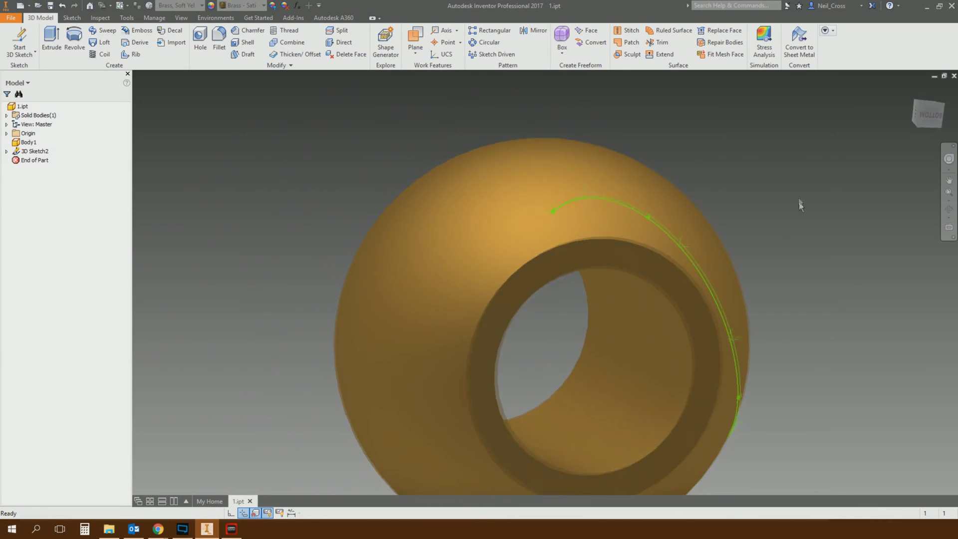
# Create a work plane through the curve's end point, tangent to the ball's spherical face
pyautogui.click(415, 39)
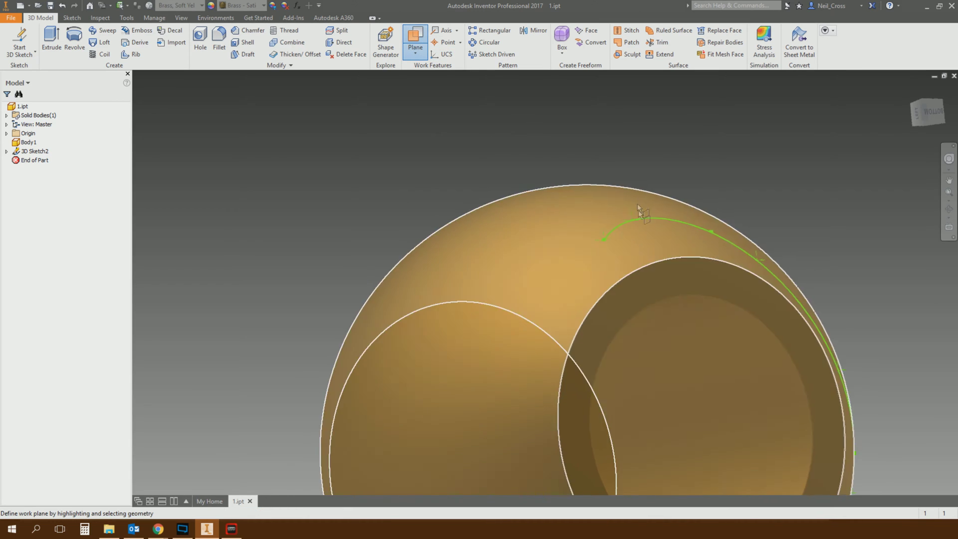
pyautogui.click(606, 241)
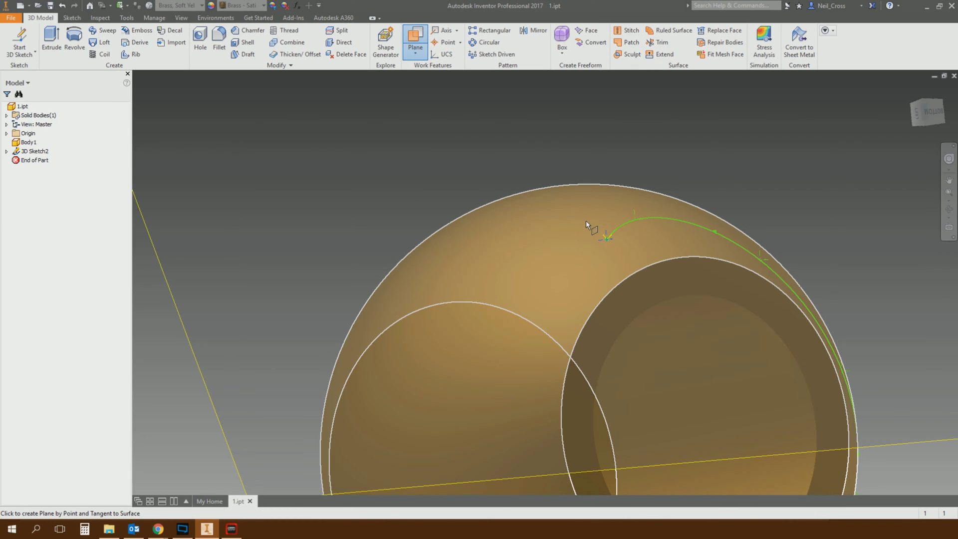
pyautogui.click(586, 221)
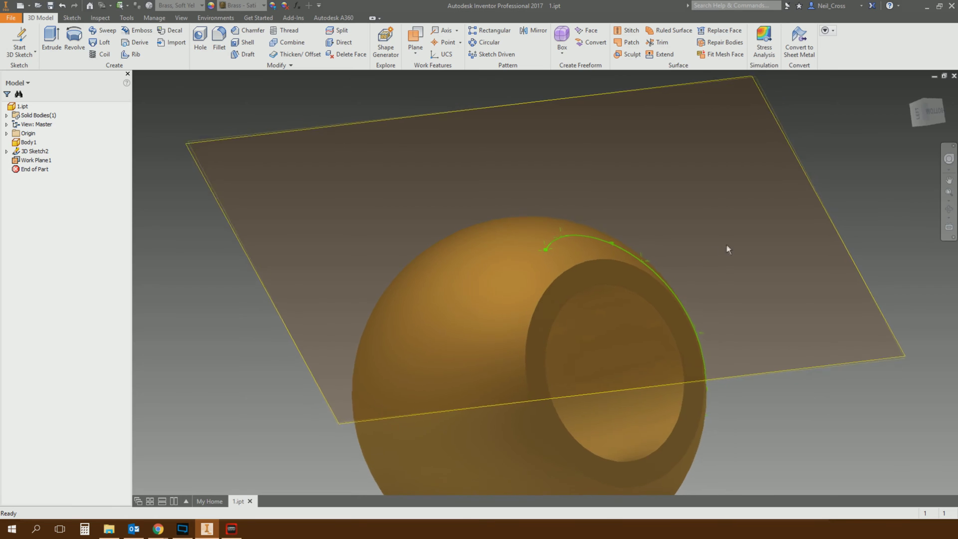
# Sketch a 0.1 cm diameter circle on the work plane, centred on the curve's end point, and hide the plane
pyautogui.keyDown('shift'); pyautogui.moveTo(727, 244); pyautogui.dragTo(760, 261, button='middle'); pyautogui.keyUp('shift')
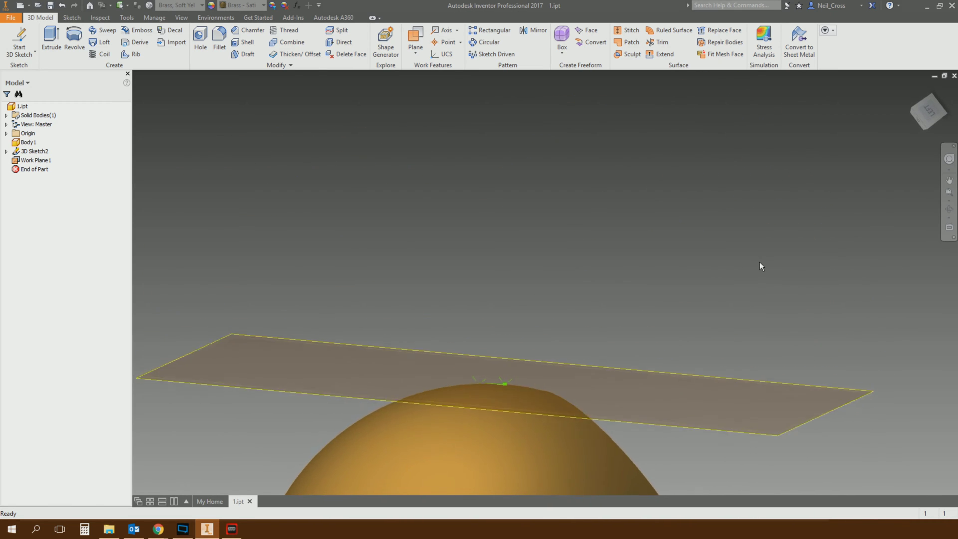
pyautogui.click(35, 52)
pyautogui.click(36, 71)
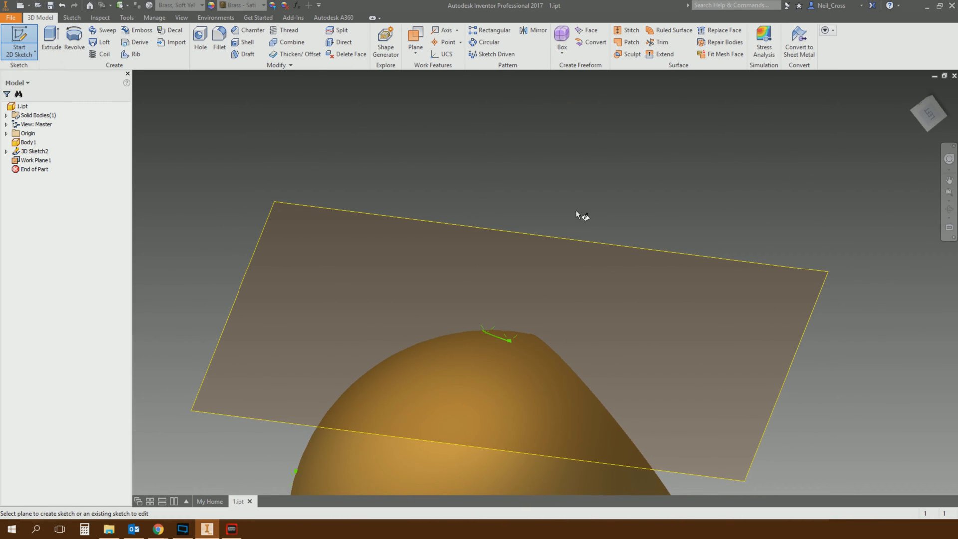
pyautogui.click(535, 239)
pyautogui.click(74, 38)
pyautogui.click(545, 283)
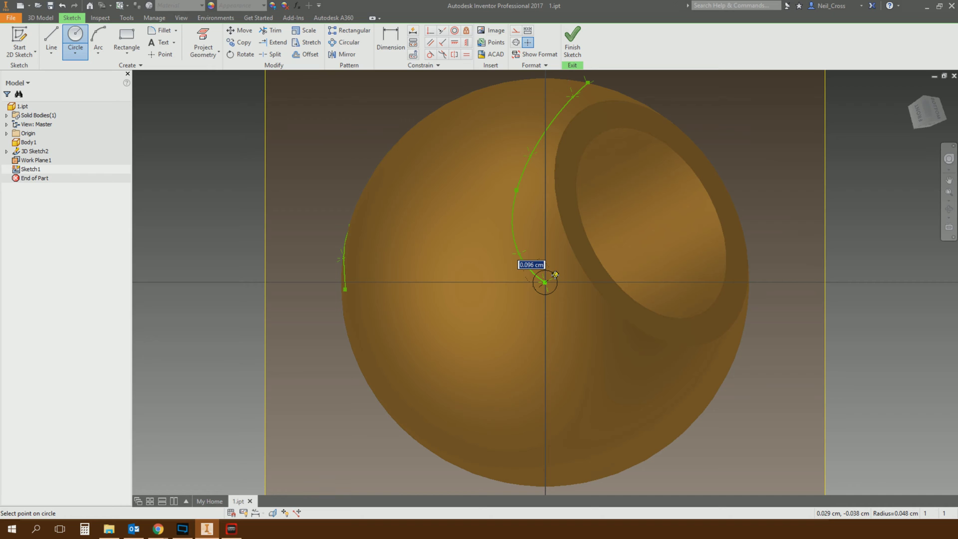
pyautogui.write('0.1')
pyautogui.press('Return')
pyautogui.keyDown('shift'); pyautogui.moveTo(555, 275); pyautogui.dragTo(679, 142, button='middle'); pyautogui.keyUp('shift')
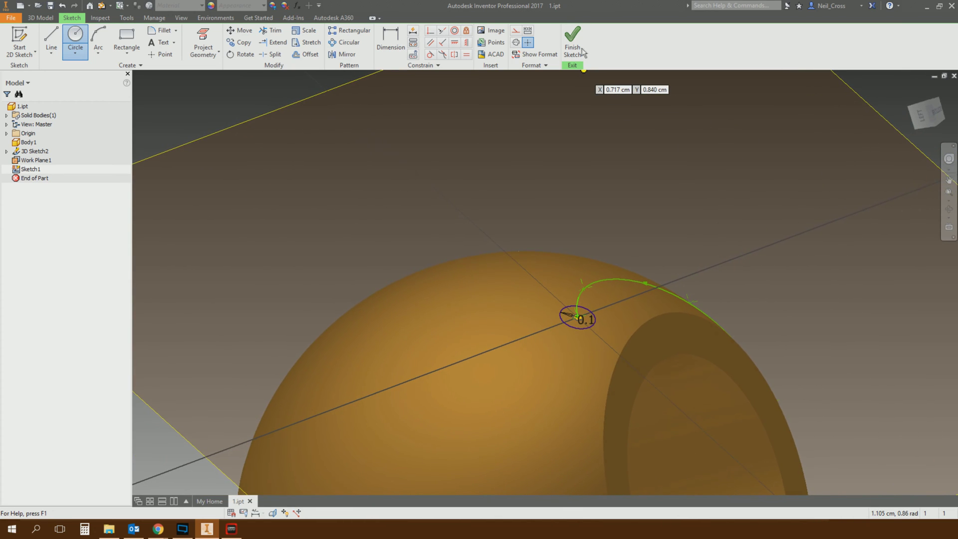
pyautogui.click(573, 43)
pyautogui.click(624, 124)
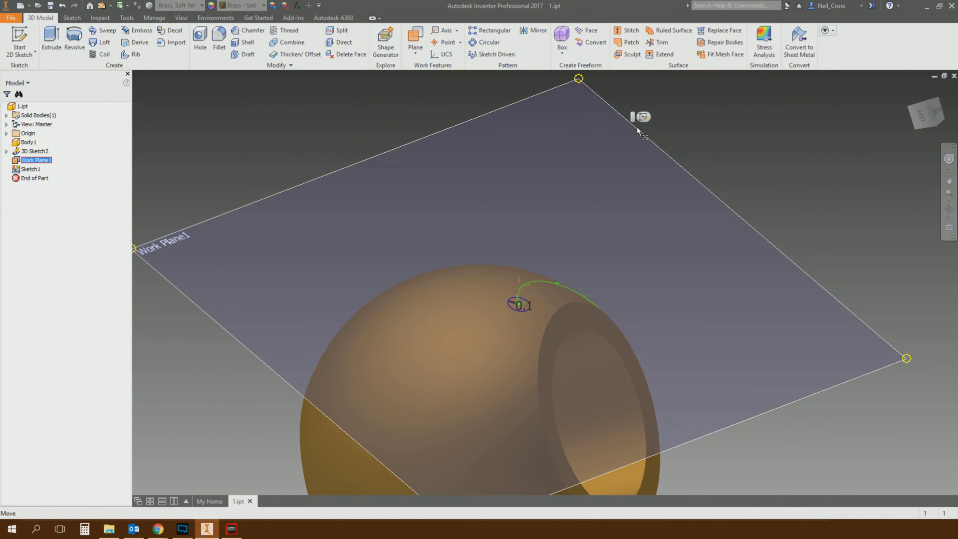
pyautogui.click(671, 169)
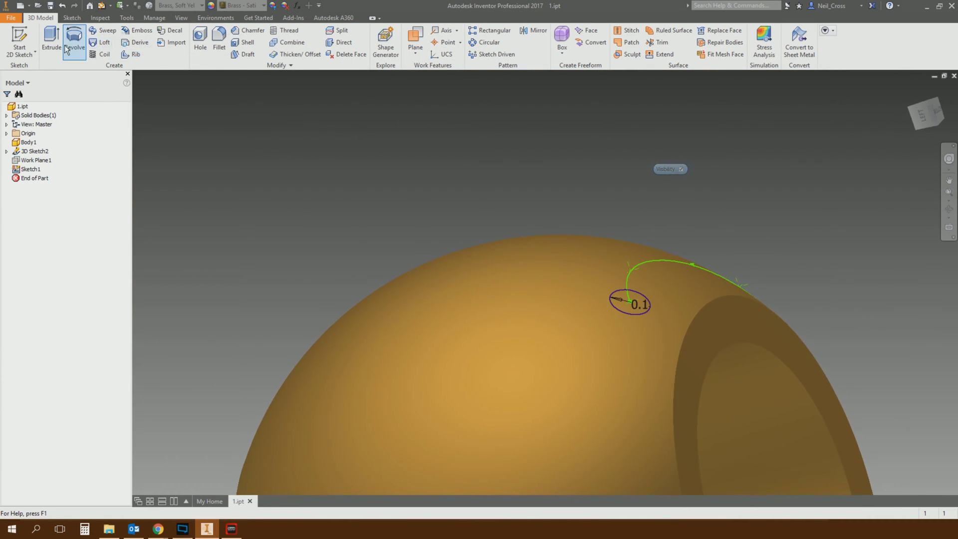
# Extrude the circle as a cut 0.5 mm deep into the ball
pyautogui.click(53, 40)
pyautogui.scroll(3, 641, 319)
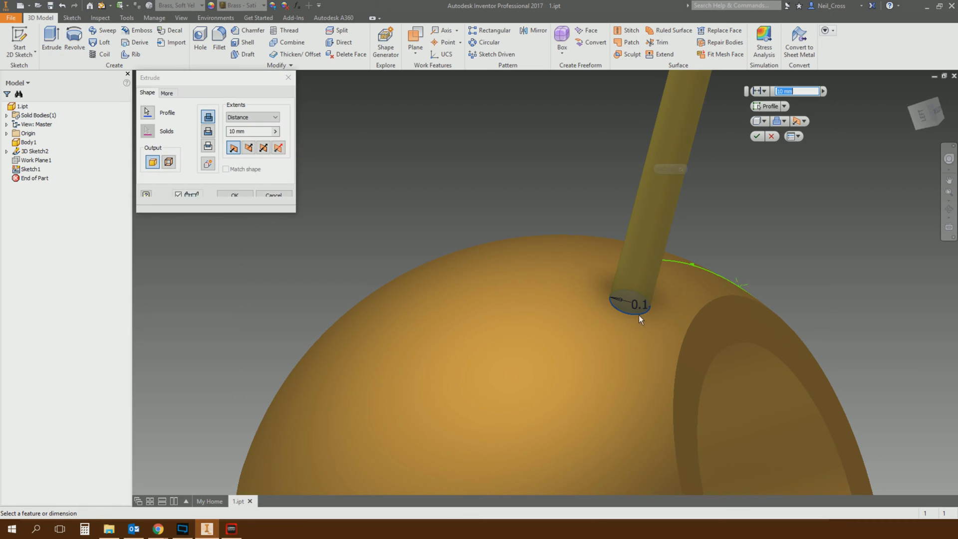
pyautogui.click(208, 131)
pyautogui.click(233, 131)
pyautogui.press('Delete')
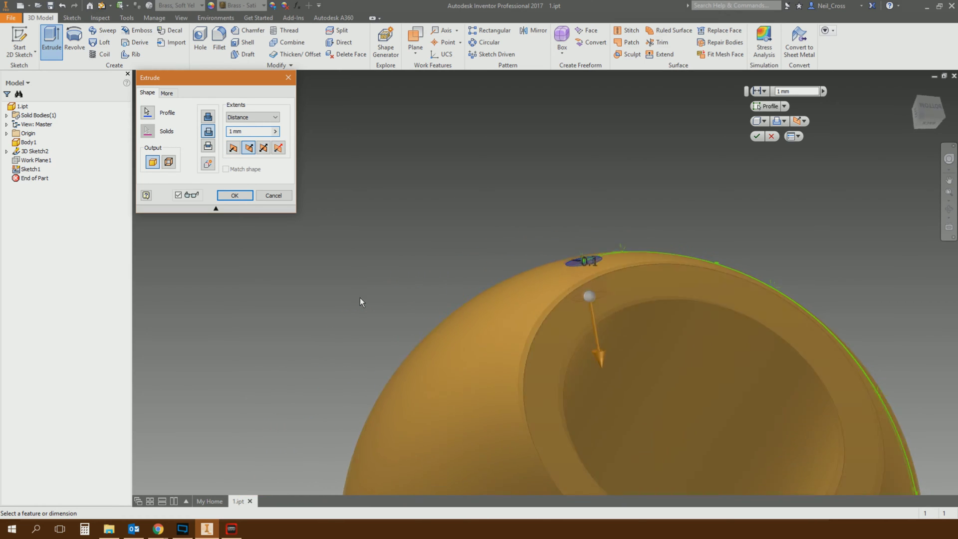
pyautogui.moveTo(233, 132); pyautogui.dragTo(211, 146)
pyautogui.write('0.5')
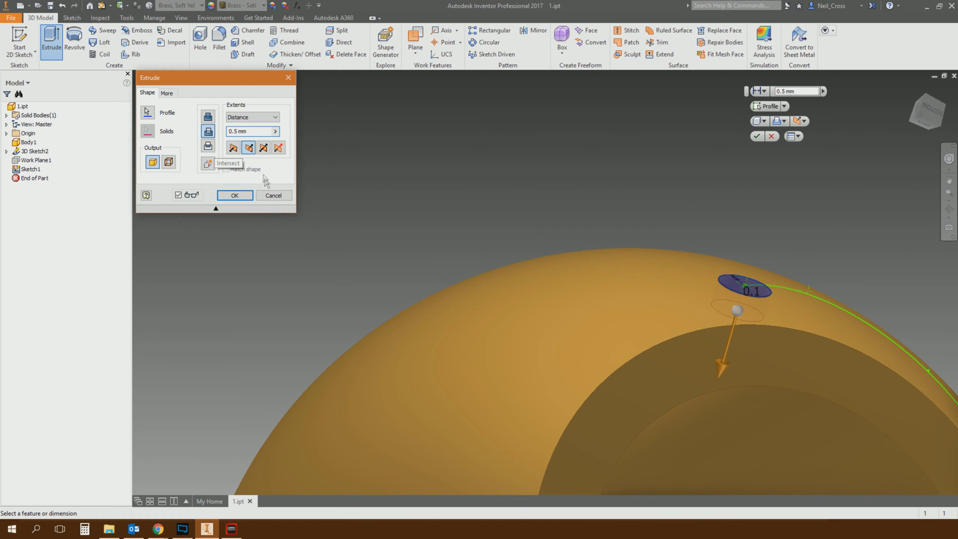
pyautogui.click(238, 195)
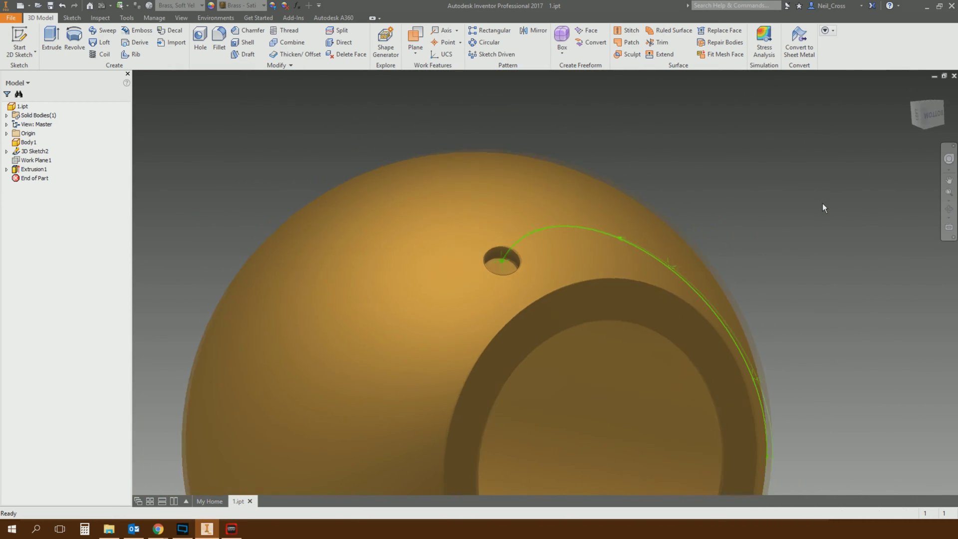
# Start a sketch-driven pattern of the extruded hole cut, using the ten points of the 3D sketch as placement
pyautogui.keyDown('shift'); pyautogui.moveTo(823, 202); pyautogui.dragTo(547, 158, button='middle'); pyautogui.keyUp('shift')
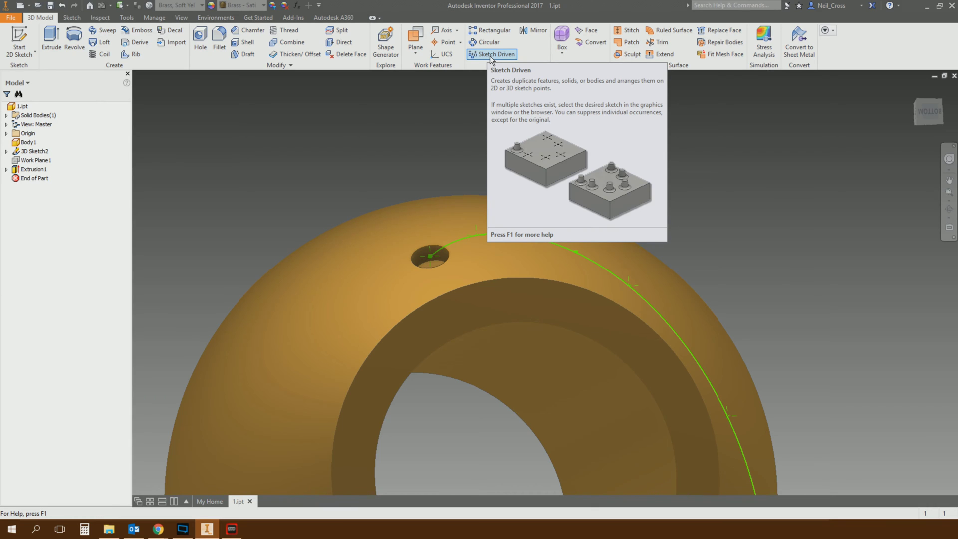
pyautogui.click(492, 55)
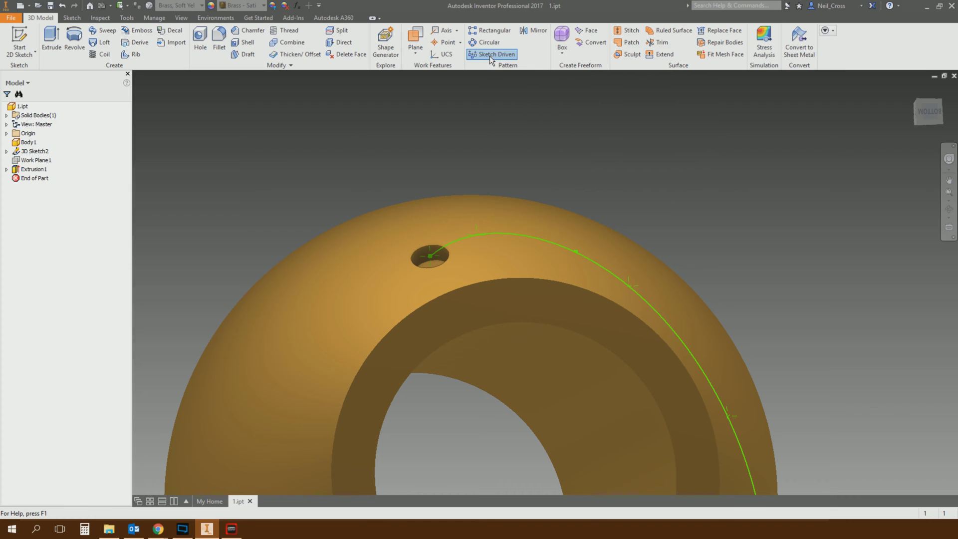
pyautogui.click(425, 249)
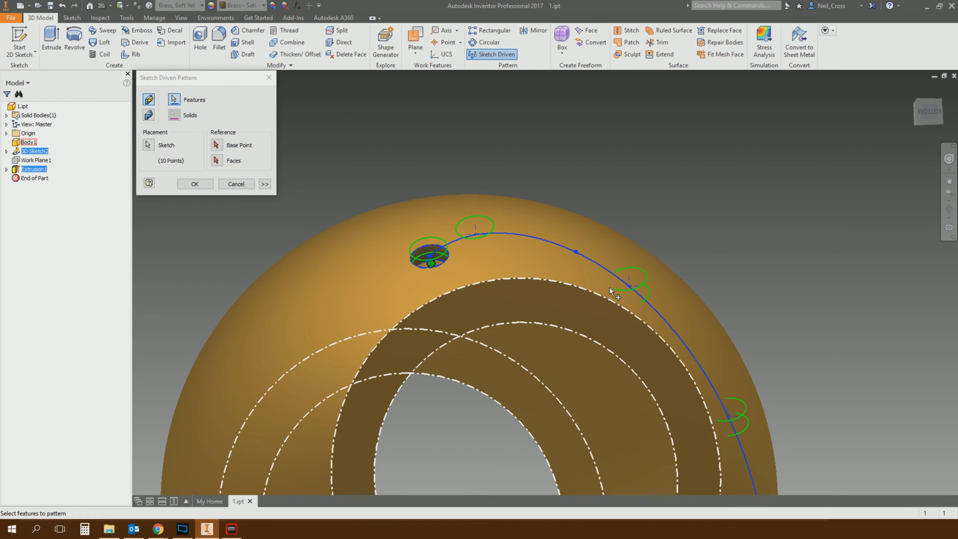
pyautogui.keyDown('shift'); pyautogui.moveTo(705, 361); pyautogui.dragTo(321, 59, button='middle'); pyautogui.keyUp('shift')
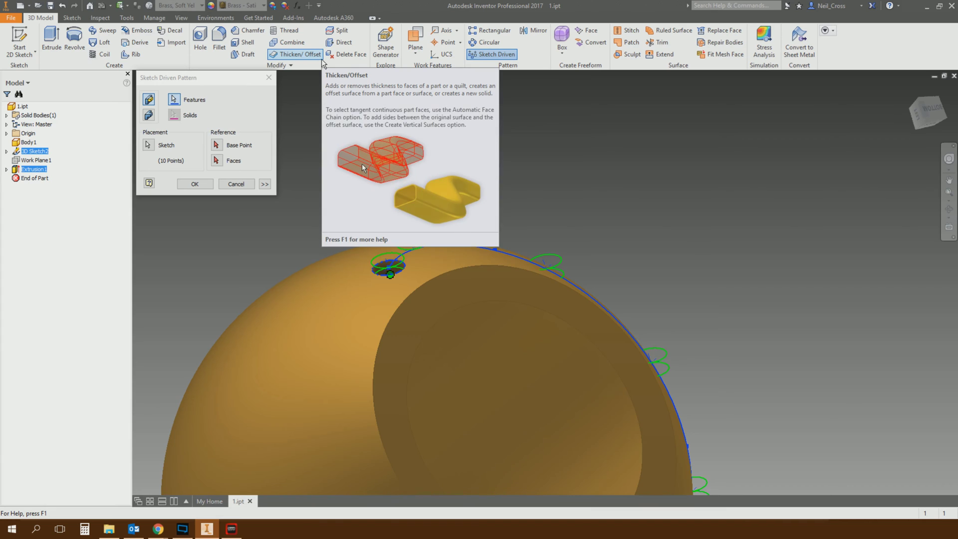
# Orient the pattern occurrences to the ball's spherical face, set the curve's end point at the hole's centre as base point, and create the pattern
pyautogui.click(220, 165)
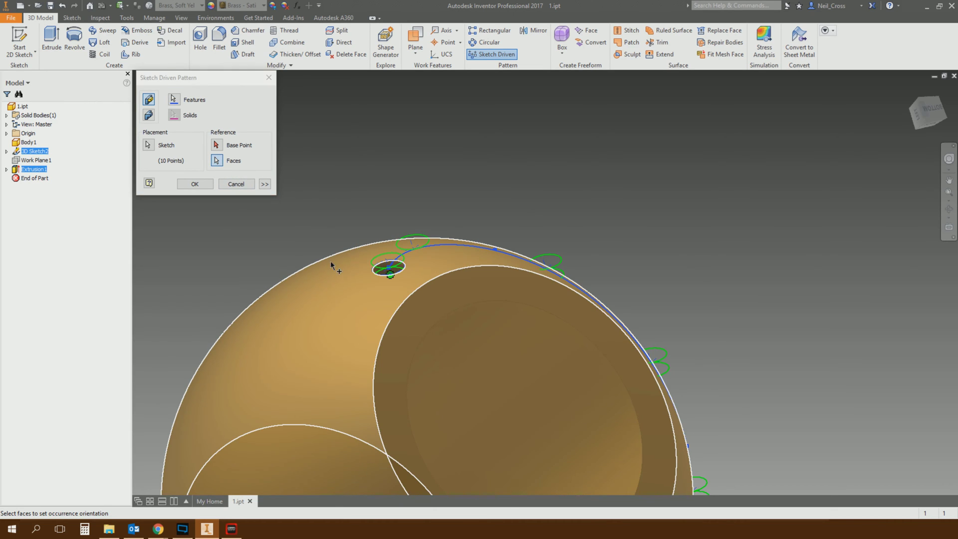
pyautogui.click(330, 261)
pyautogui.click(217, 146)
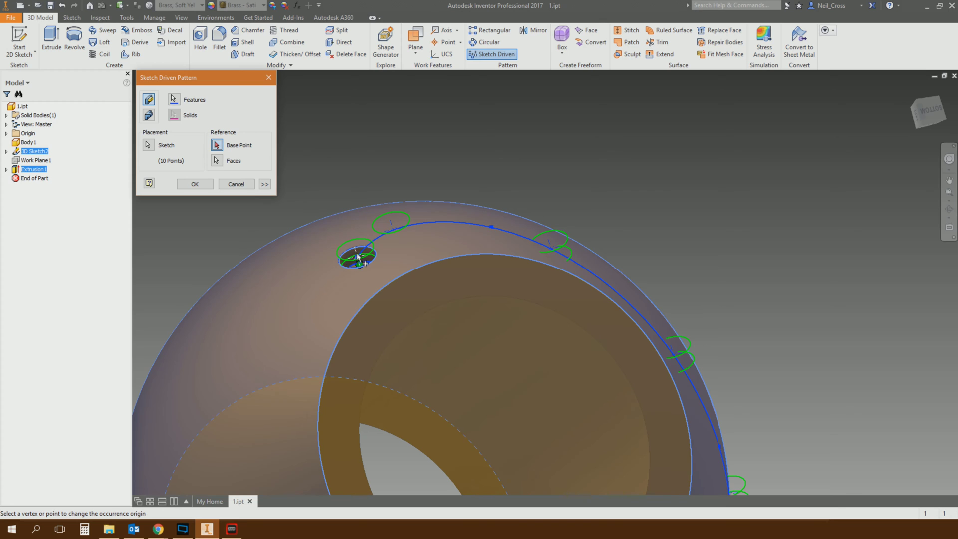
pyautogui.click(356, 258)
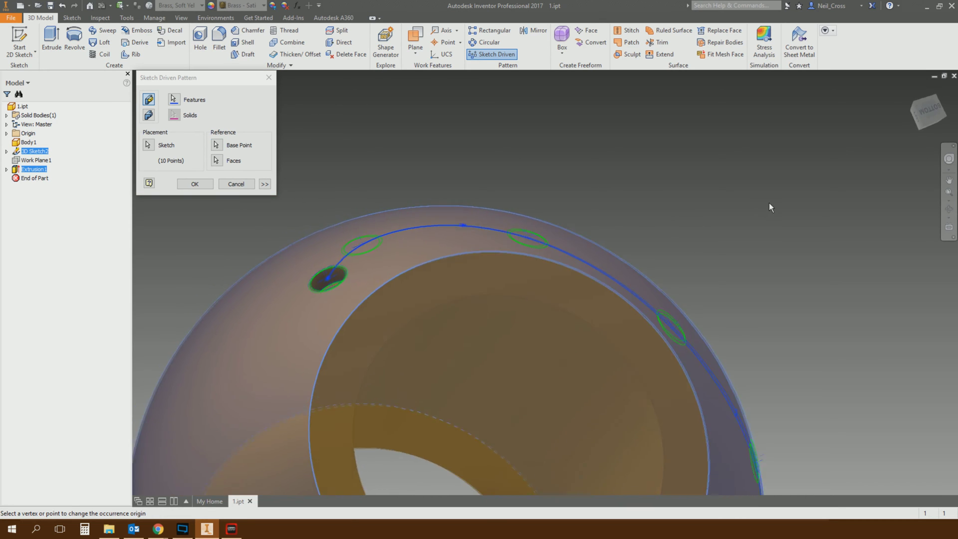
pyautogui.keyDown('shift'); pyautogui.moveTo(770, 200); pyautogui.dragTo(863, 143, button='middle'); pyautogui.keyUp('shift')
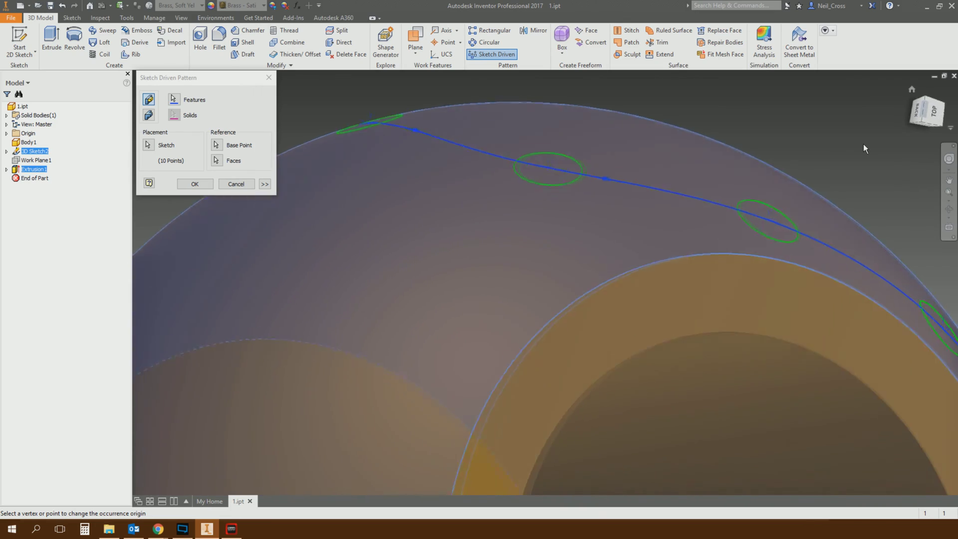
pyautogui.moveTo(892, 158)
pyautogui.keyDown('shift'); pyautogui.mouseDown(button='middle')
pyautogui.moveTo(681, 161)
pyautogui.moveTo(508, 214)
pyautogui.mouseUp(button='middle'); pyautogui.keyUp('shift')
pyautogui.click(191, 184)
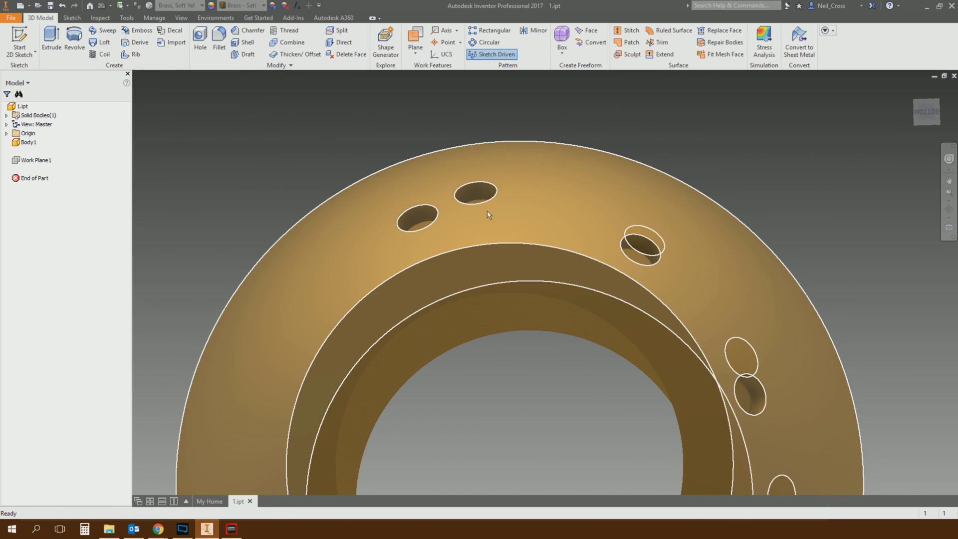
# Reshape the face curve in the pattern's 3D sketch by moving a middle curve point across the spherical face, and finish the sketch
pyautogui.moveTo(792, 167)
pyautogui.keyDown('shift'); pyautogui.mouseDown(button='middle')
pyautogui.moveTo(859, 170)
pyautogui.moveTo(871, 159)
pyautogui.moveTo(793, 170)
pyautogui.mouseUp(button='middle'); pyautogui.keyUp('shift')
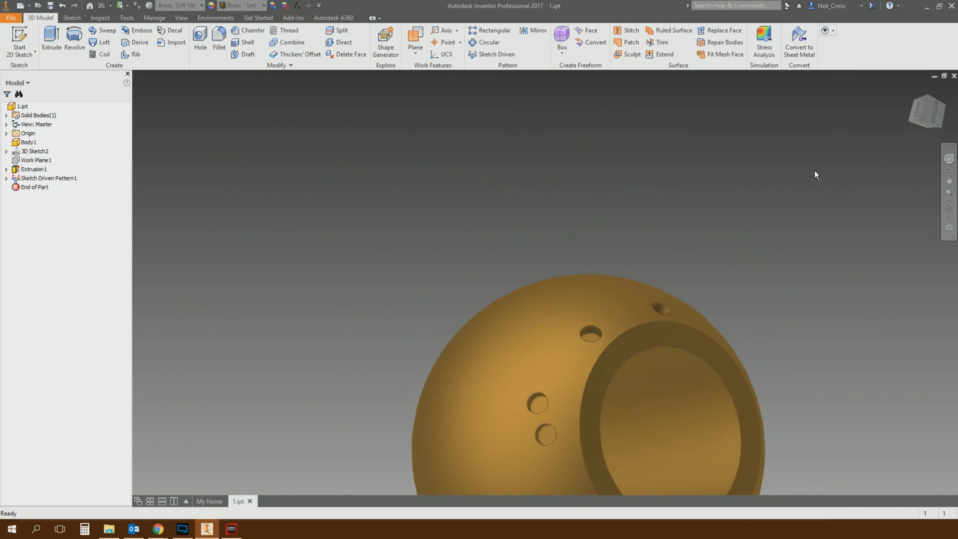
pyautogui.keyDown('shift'); pyautogui.moveTo(815, 175); pyautogui.dragTo(619, 230, button='middle'); pyautogui.keyUp('shift')
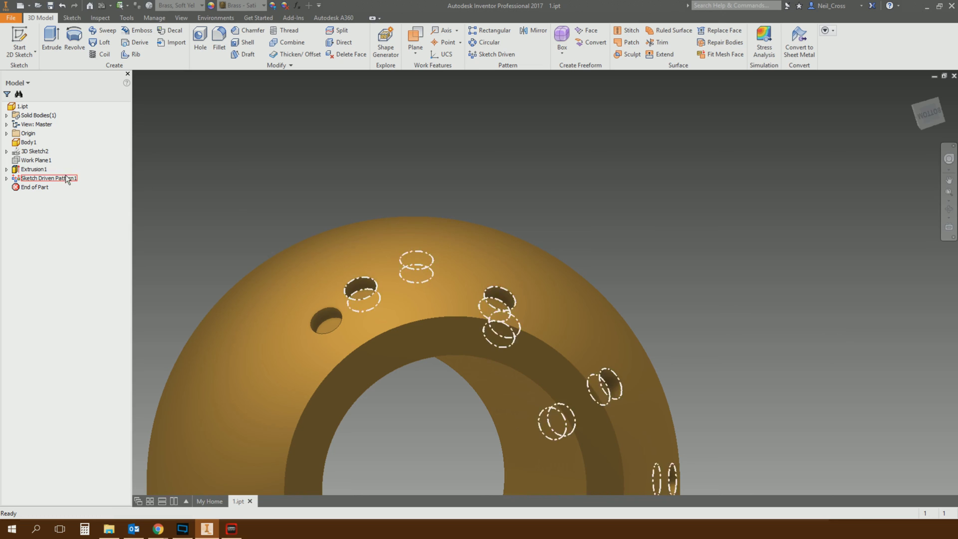
pyautogui.click(6, 170)
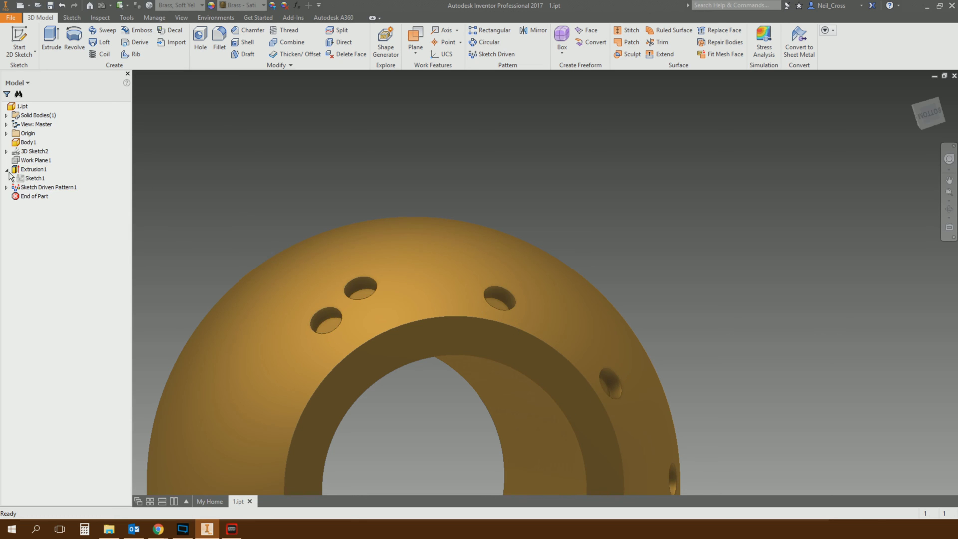
pyautogui.click(7, 187)
pyautogui.doubleClick(34, 198)
pyautogui.keyDown('shift'); pyautogui.moveTo(664, 230); pyautogui.dragTo(781, 298, button='middle'); pyautogui.keyUp('shift')
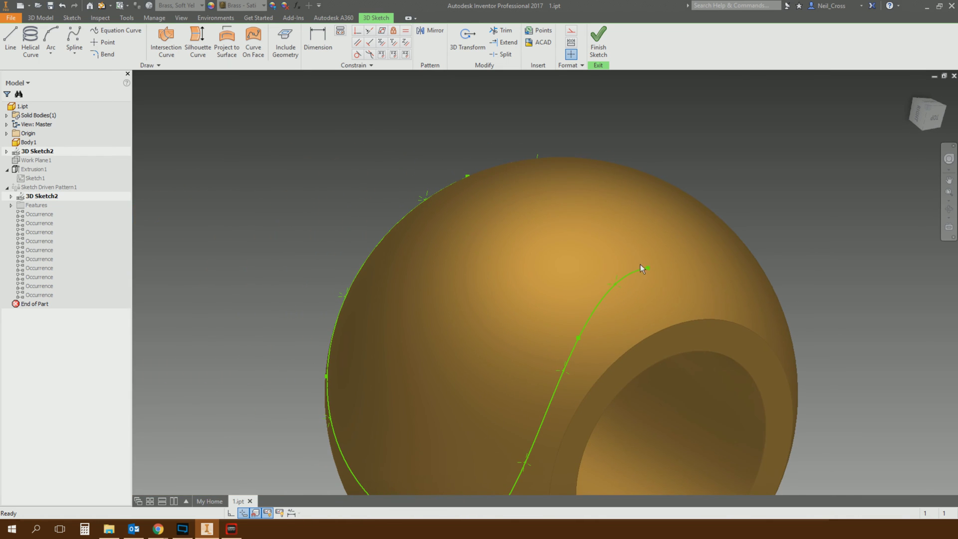
pyautogui.moveTo(568, 252); pyautogui.dragTo(511, 242)
pyautogui.scroll(-4, 557, 419)
pyautogui.moveTo(557, 420)
pyautogui.keyDown('shift'); pyautogui.mouseDown(button='middle')
pyautogui.moveTo(520, 352)
pyautogui.moveTo(538, 394)
pyautogui.moveTo(542, 364)
pyautogui.moveTo(558, 399)
pyautogui.moveTo(451, 388)
pyautogui.mouseUp(button='middle'); pyautogui.keyUp('shift')
pyautogui.moveTo(484, 423)
pyautogui.mouseDown()
pyautogui.moveTo(485, 335)
pyautogui.moveTo(484, 384)
pyautogui.mouseUp()
pyautogui.click(598, 42)
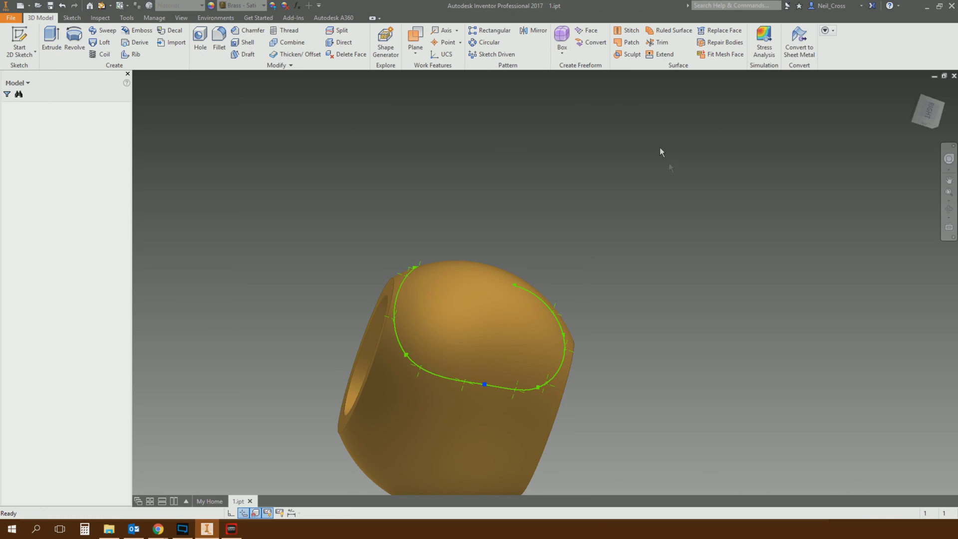
pyautogui.keyDown('shift'); pyautogui.moveTo(700, 318); pyautogui.dragTo(739, 117, button='middle'); pyautogui.keyUp('shift')
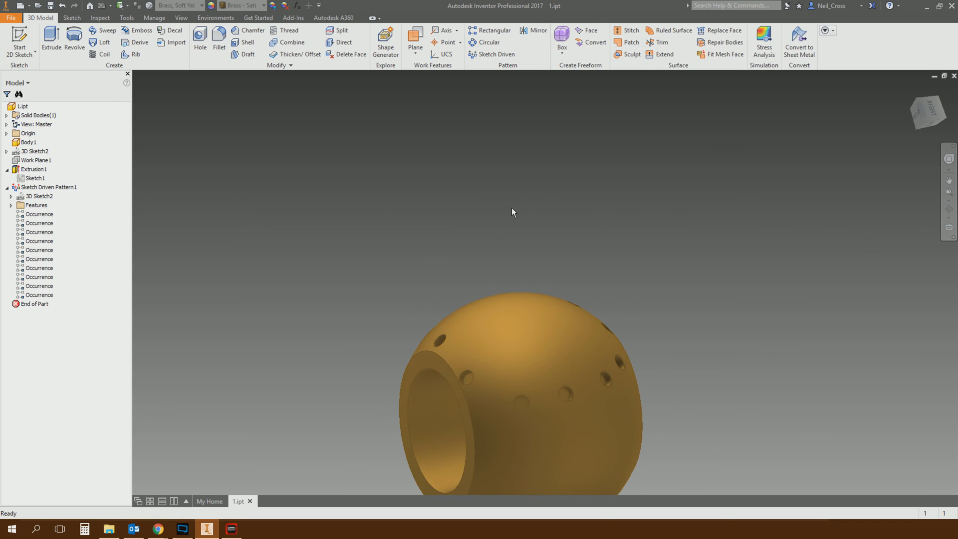